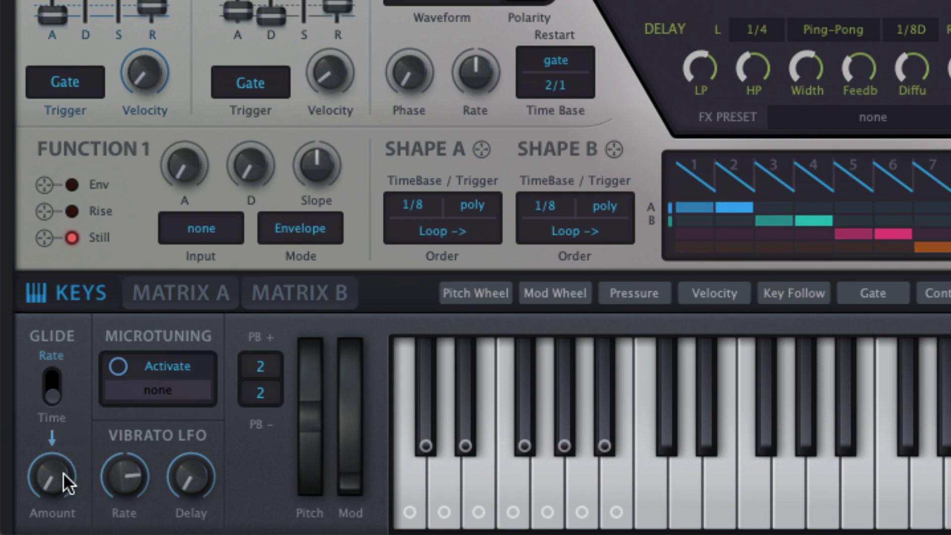
Turn the Glide Amount knob down a little to shorten the glide
{"action": "left_click_drag", "start_coordinate": [64, 472], "coordinate": [62, 476]}
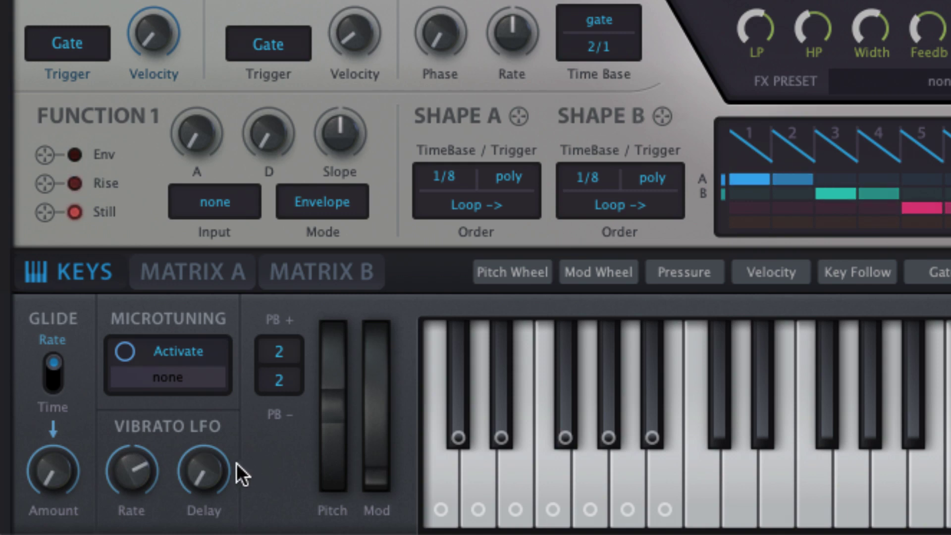
Adjust the Vibrato LFO Delay knob to change when the vibrato starts
{"action": "left_click_drag", "start_coordinate": [204, 463], "coordinate": [213, 434]}
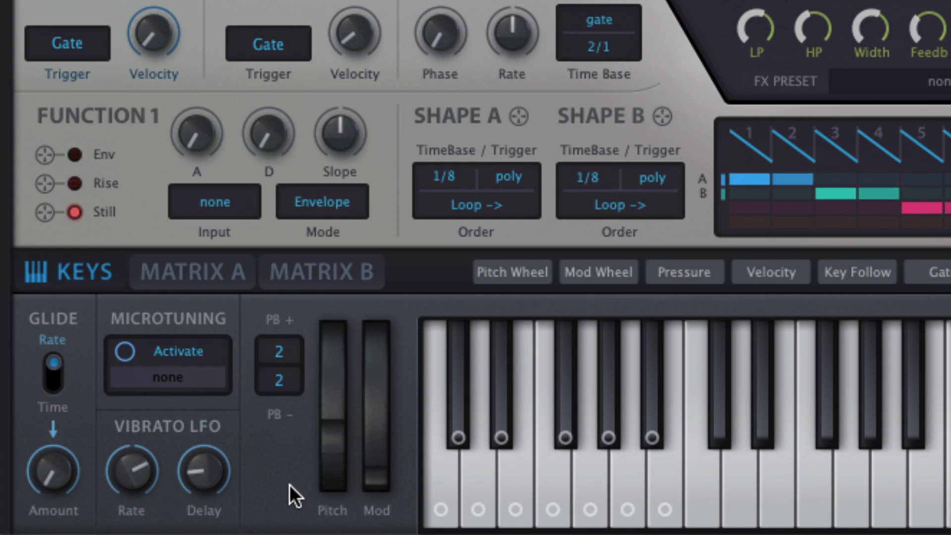
Set the pitch bend range to 24 semitones both up and down
{"action": "left_click", "coordinate": [290, 364]}
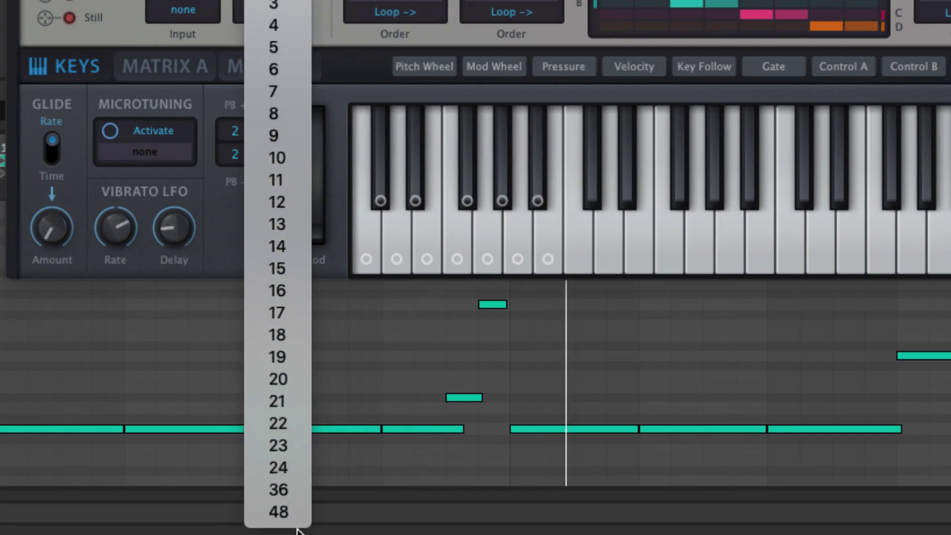
{"action": "left_click", "coordinate": [289, 471]}
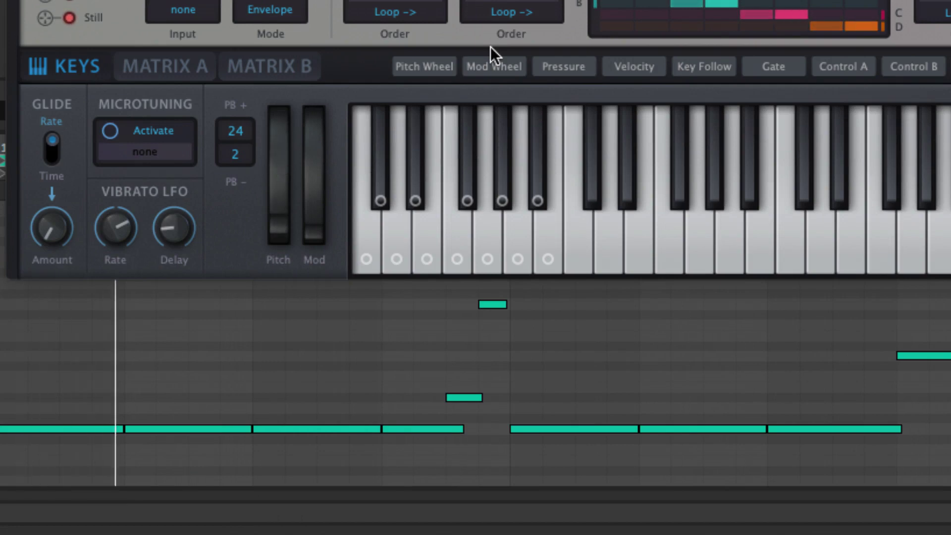
{"action": "left_click", "coordinate": [242, 150]}
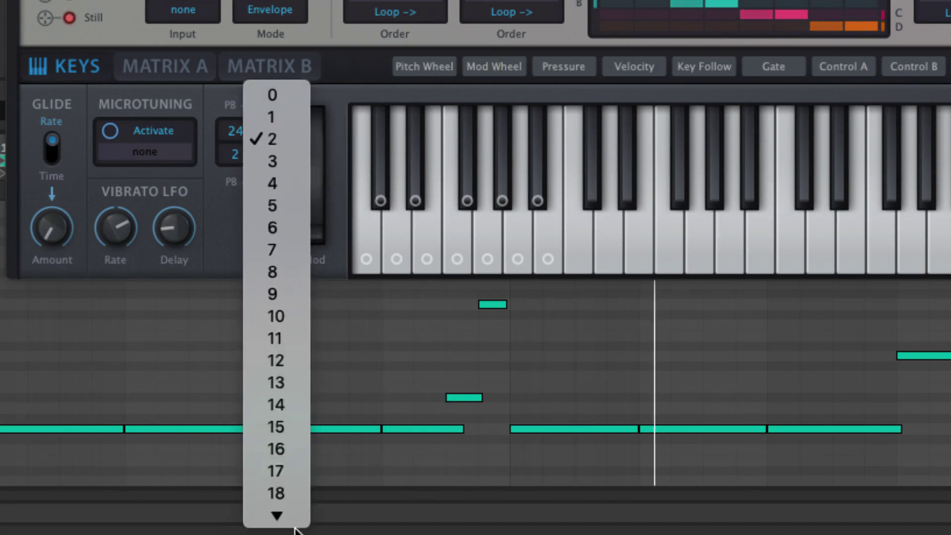
{"action": "mouse_move", "coordinate": [295, 528]}
{"action": "left_click", "coordinate": [288, 466]}
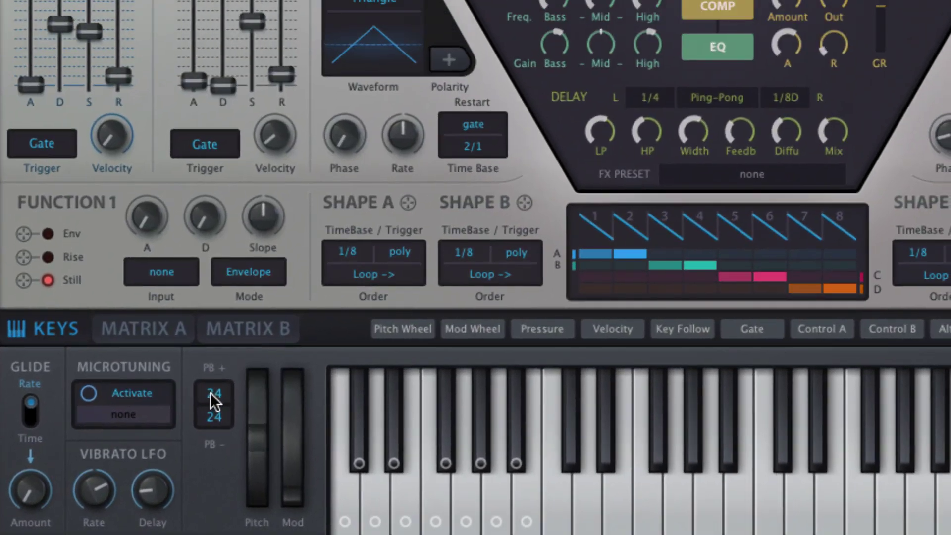
Reduce the upward bend range and set the downward bend range to 12
{"action": "left_click", "coordinate": [236, 131]}
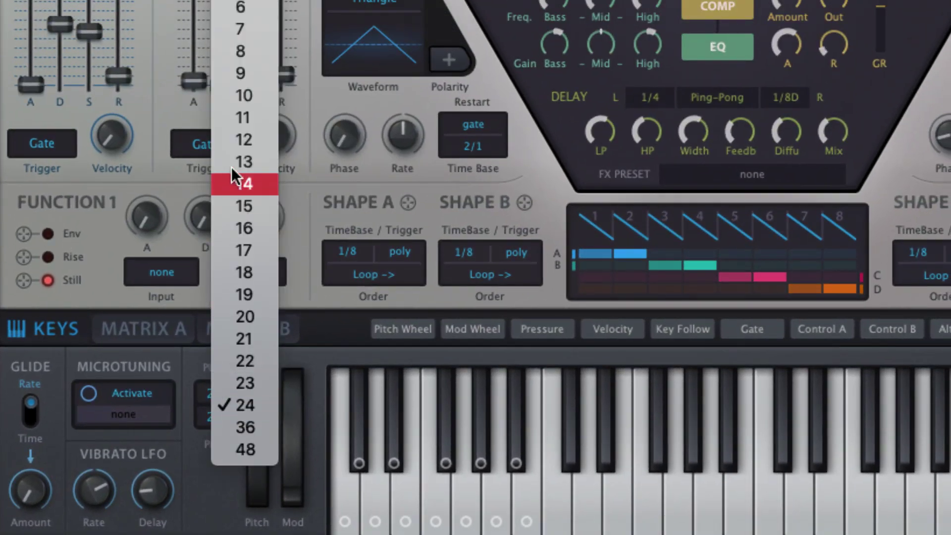
{"action": "left_click", "coordinate": [244, 140]}
{"action": "left_click", "coordinate": [210, 418]}
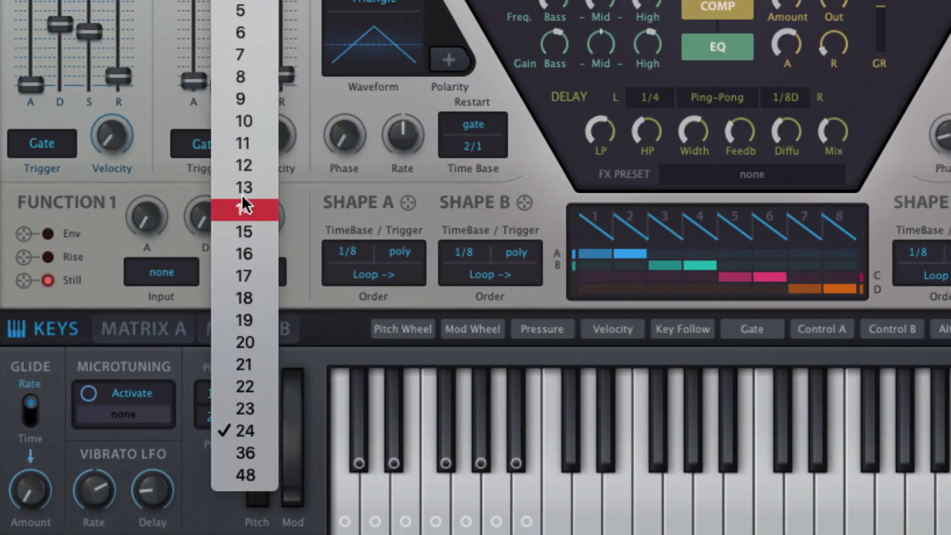
{"action": "left_click", "coordinate": [248, 166]}
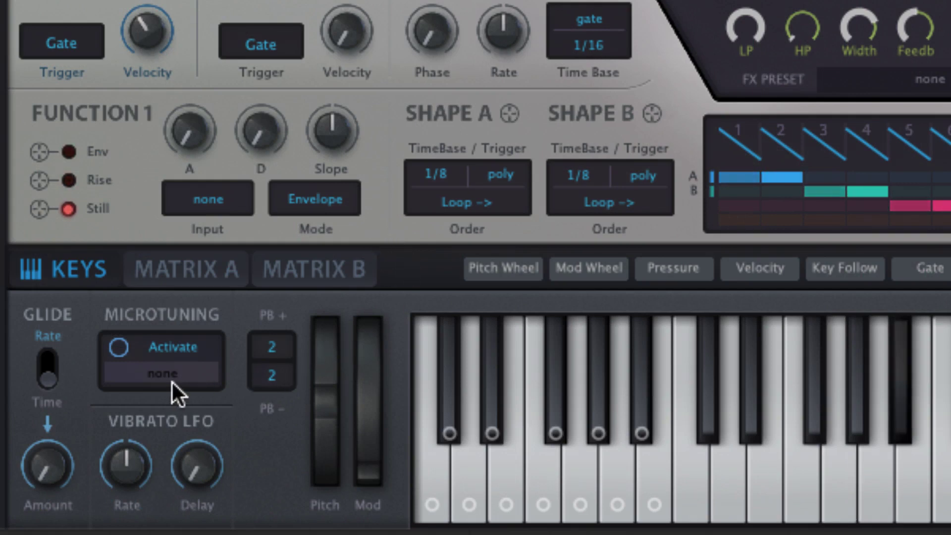
Activate microtuning and load the Pentatonic tune file, replacing the Impressionism 1 tuning tried first
{"action": "left_click", "coordinate": [122, 349]}
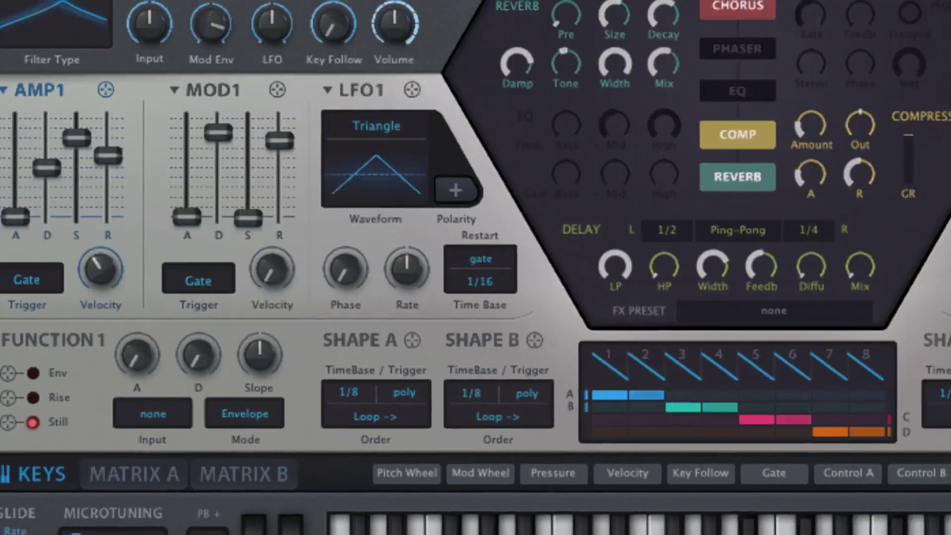
{"action": "left_click", "coordinate": [157, 378]}
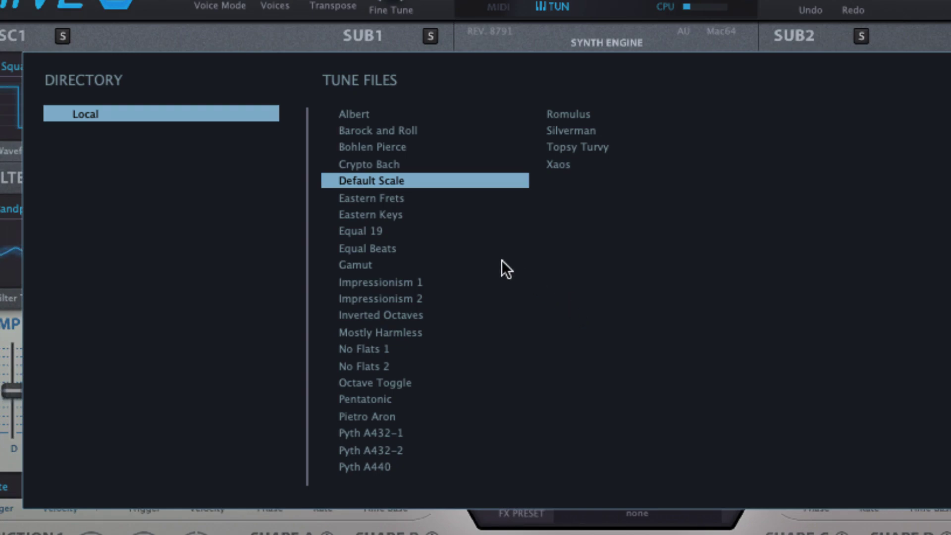
{"action": "left_click", "coordinate": [394, 283]}
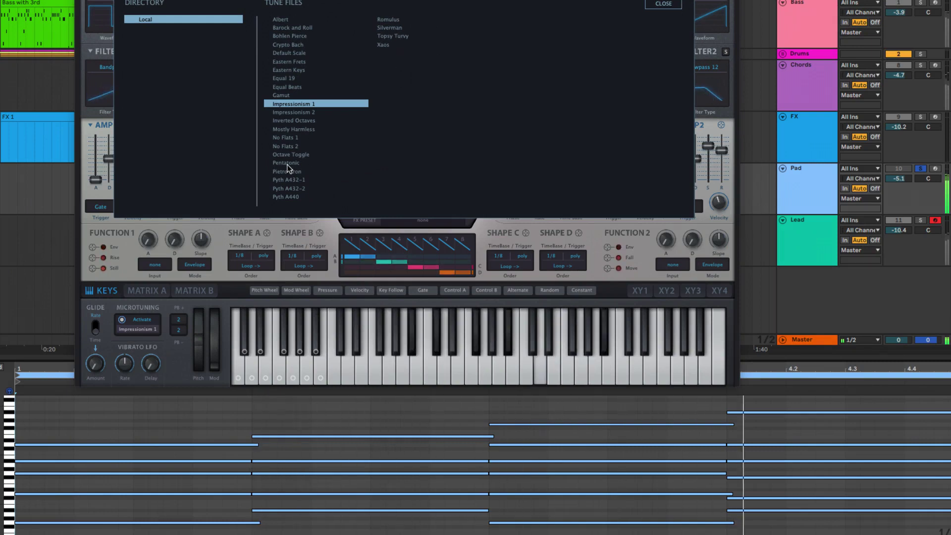
{"action": "left_click", "coordinate": [367, 163]}
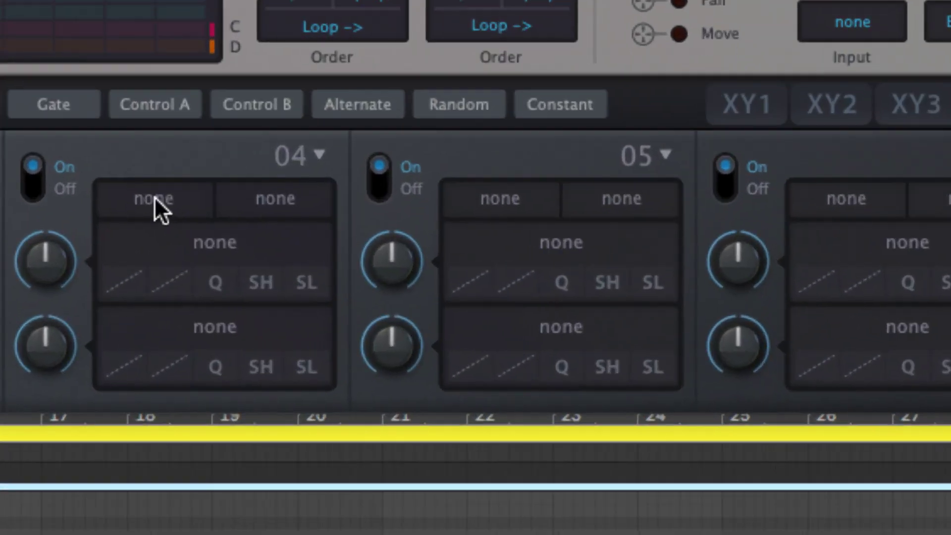
In matrix slot 04, route LFO1 to Oscillator 1 In Scale Transpose with positive depth
{"action": "left_click", "coordinate": [483, 338]}
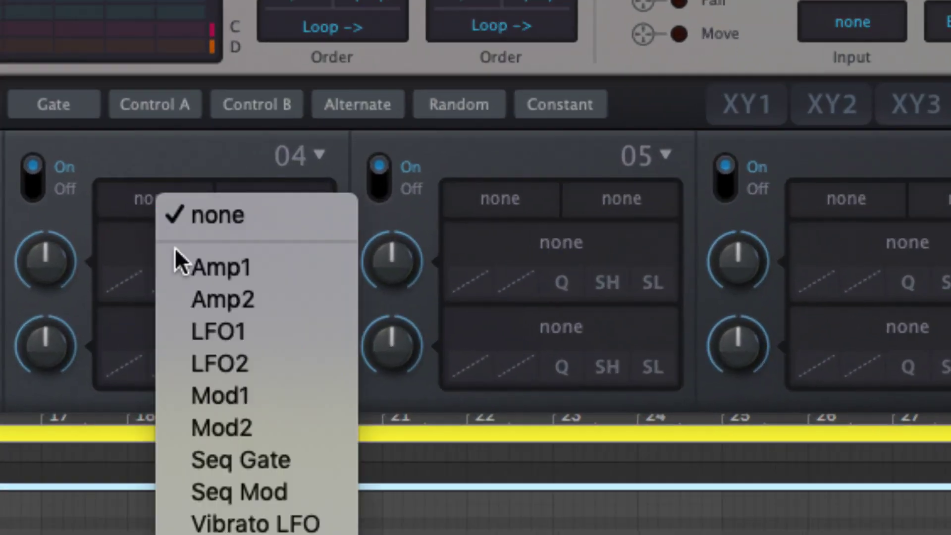
{"action": "left_click", "coordinate": [219, 333]}
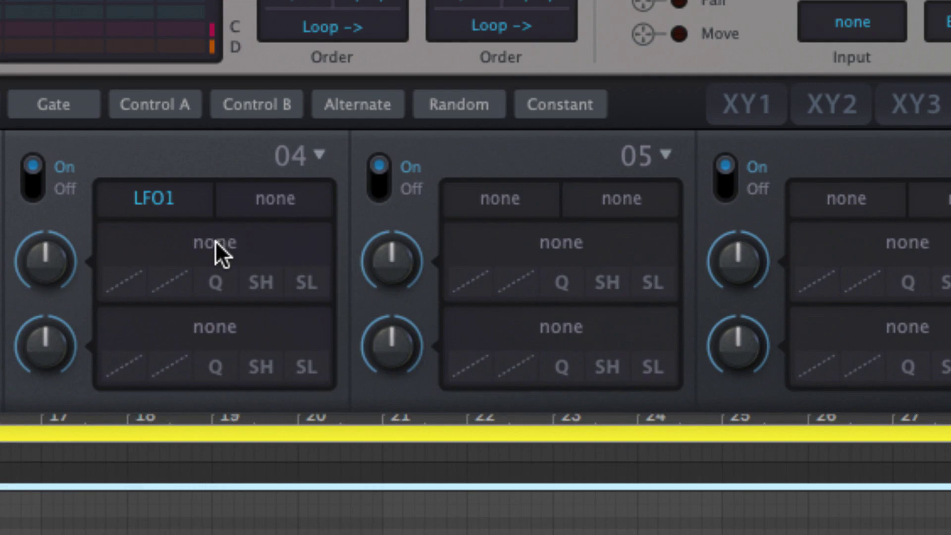
{"action": "left_click", "coordinate": [215, 242]}
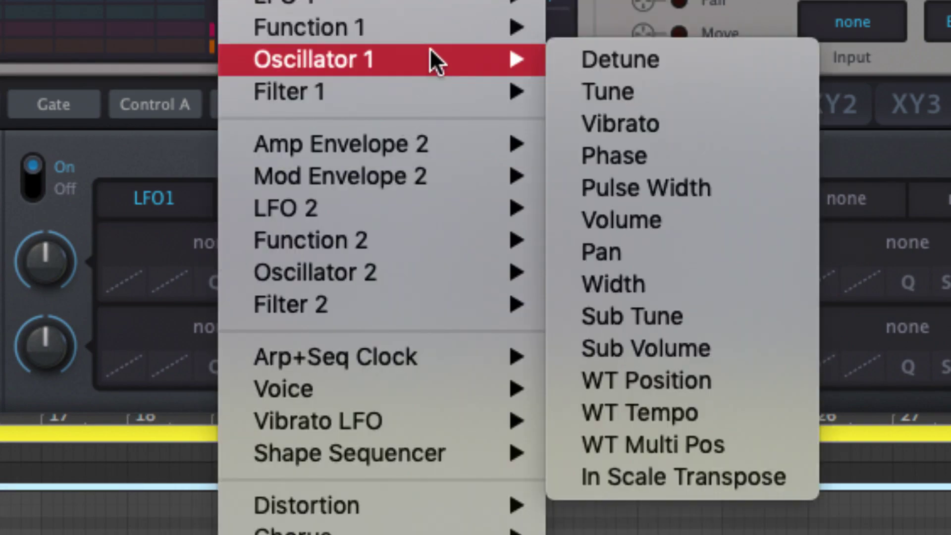
{"action": "left_click", "coordinate": [682, 468]}
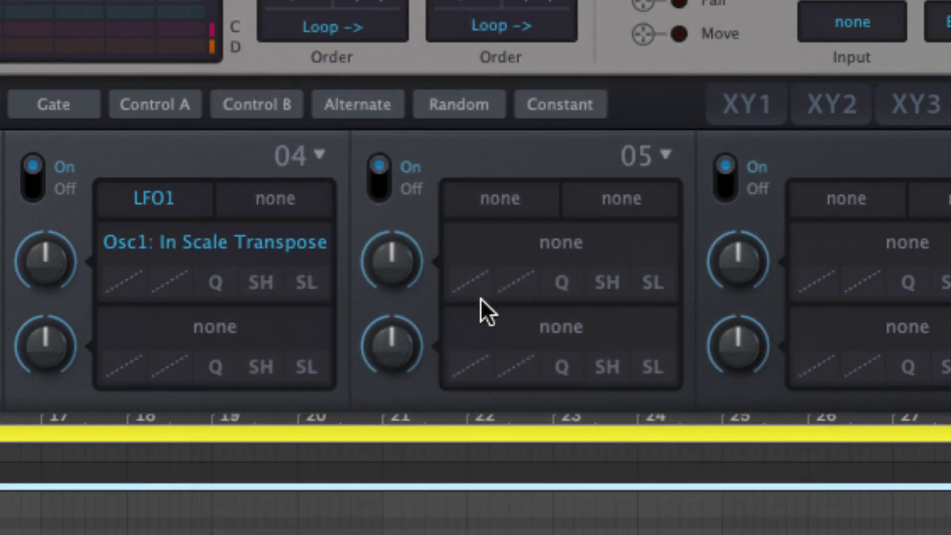
{"action": "left_click_drag", "start_coordinate": [56, 260], "coordinate": [65, 213]}
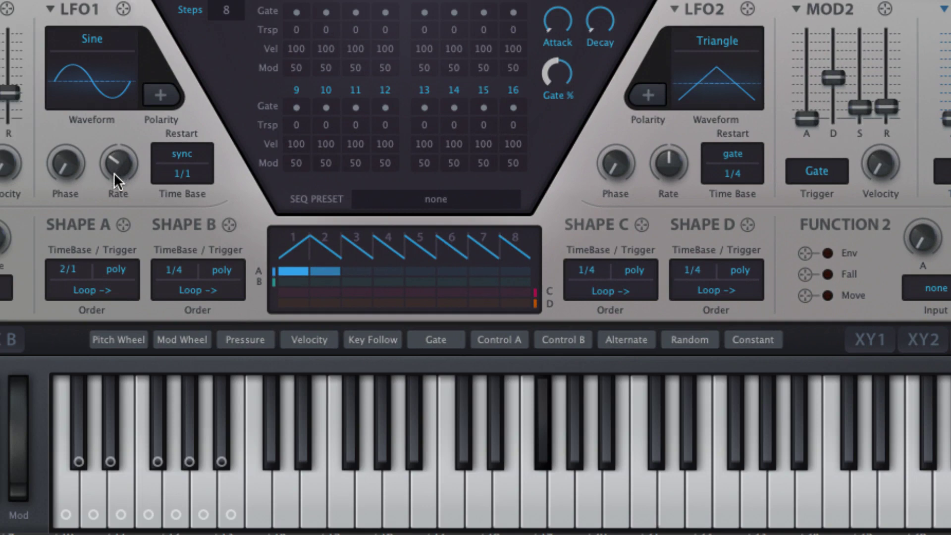
Slow LFO1 slightly, enable four quantiser scale notes, and set LFO1 to Square Hi-Lo
{"action": "left_click_drag", "start_coordinate": [114, 173], "coordinate": [115, 182]}
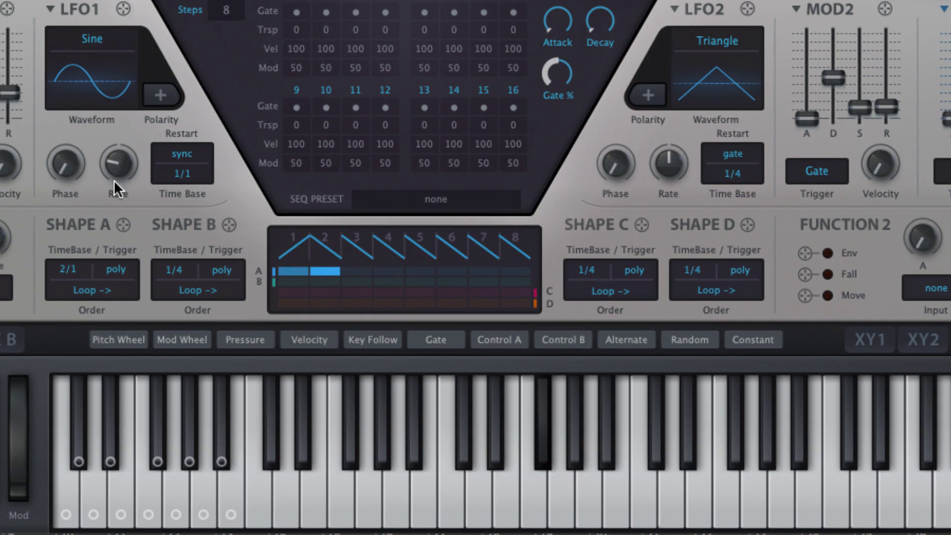
{"action": "left_click", "coordinate": [110, 461]}
{"action": "left_click", "coordinate": [176, 515]}
{"action": "left_click", "coordinate": [221, 462]}
{"action": "left_click", "coordinate": [66, 515]}
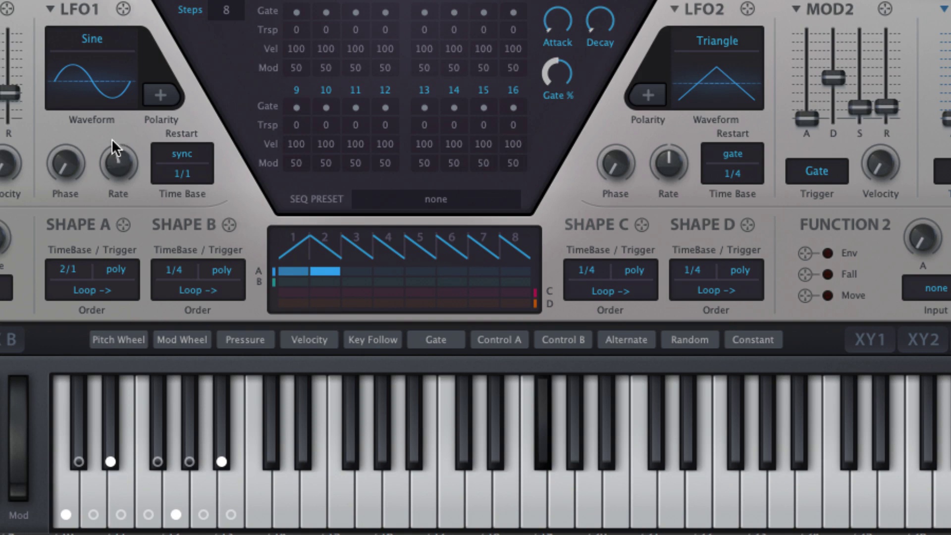
{"action": "left_click", "coordinate": [89, 36]}
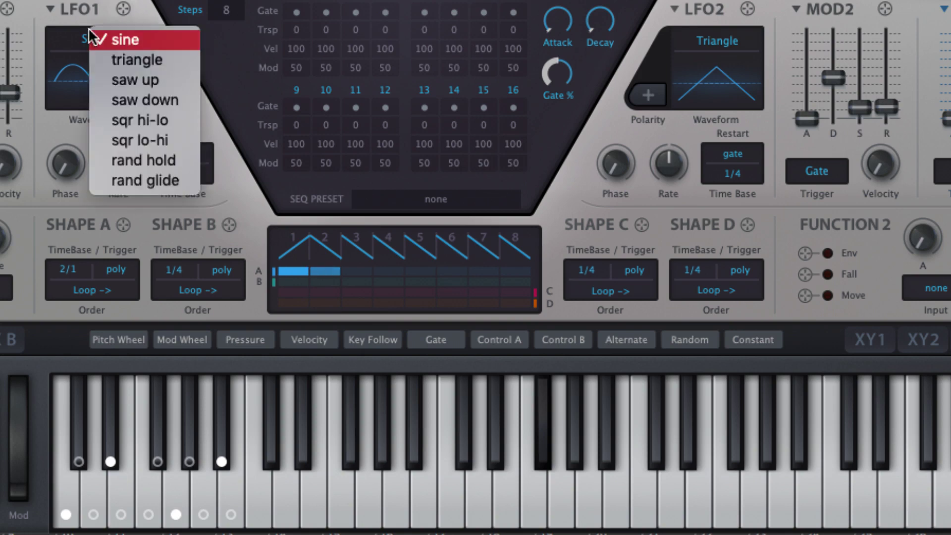
{"action": "left_click", "coordinate": [121, 120]}
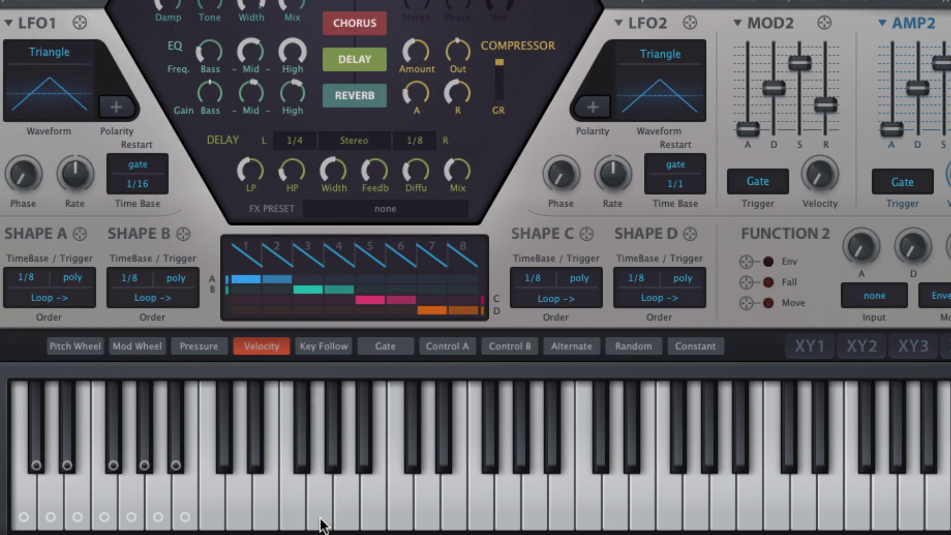
{"action": "left_click", "coordinate": [397, 386]}
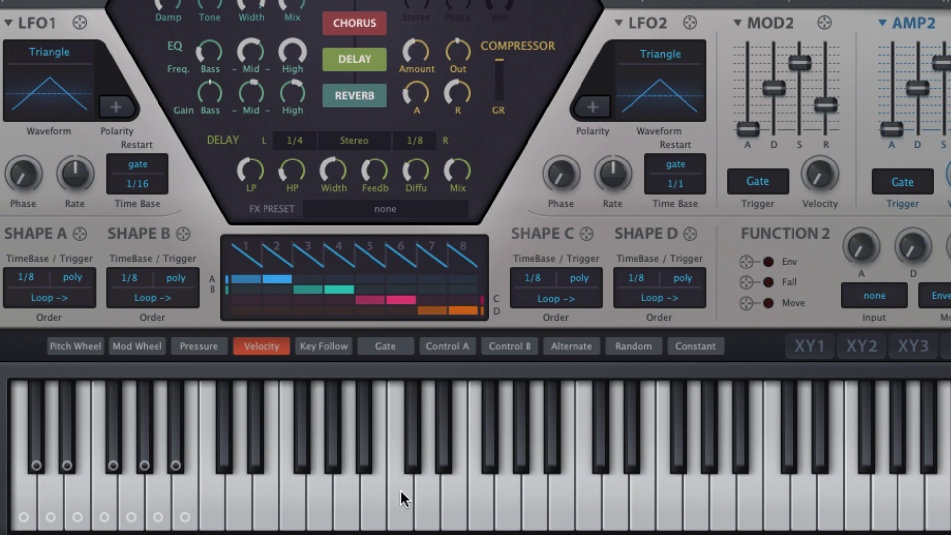
{"action": "left_click", "coordinate": [402, 515]}
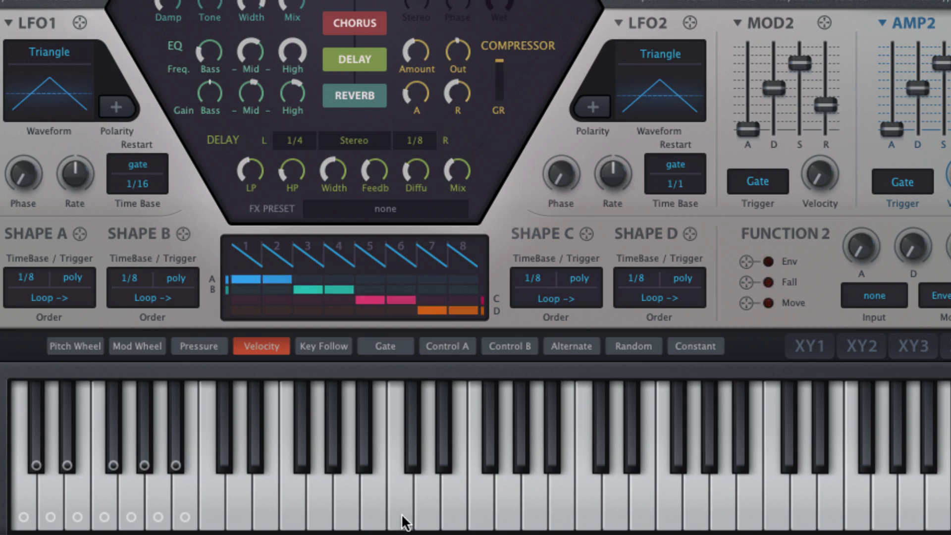
{"action": "left_click", "coordinate": [318, 511]}
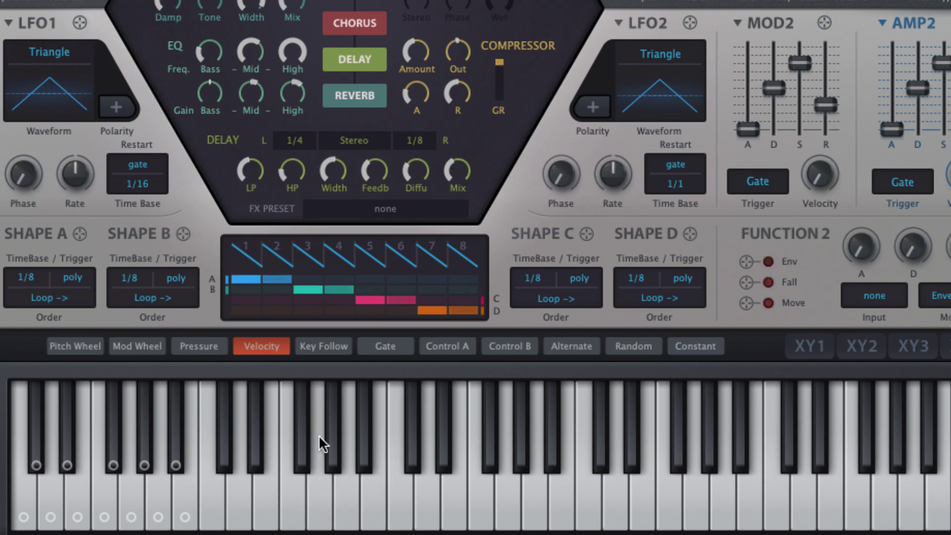
{"action": "left_click", "coordinate": [320, 400]}
{"action": "left_click", "coordinate": [319, 517]}
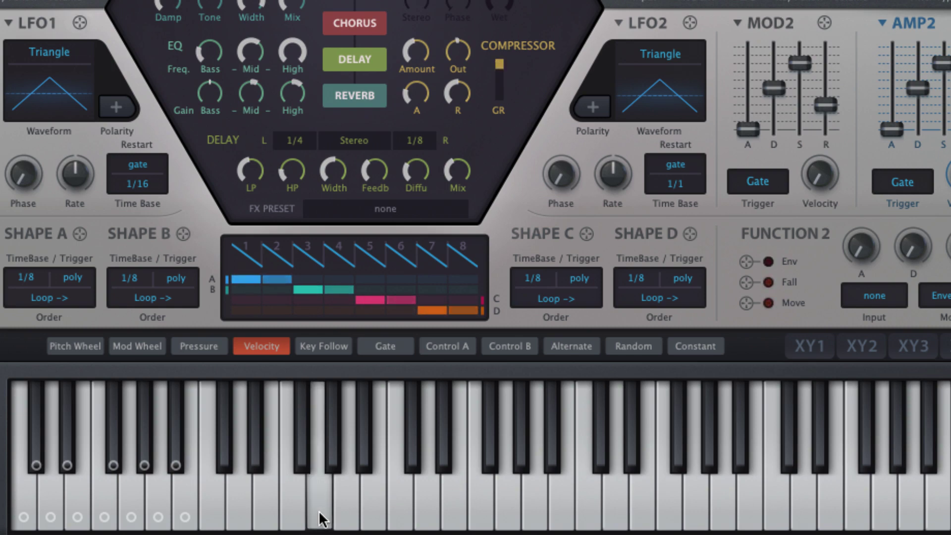
{"action": "left_click", "coordinate": [403, 518]}
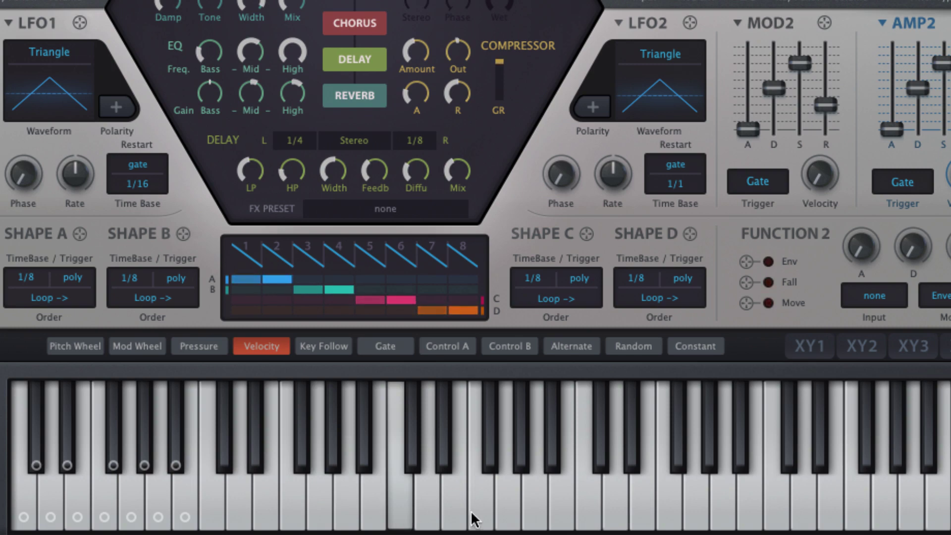
{"action": "left_click", "coordinate": [504, 504]}
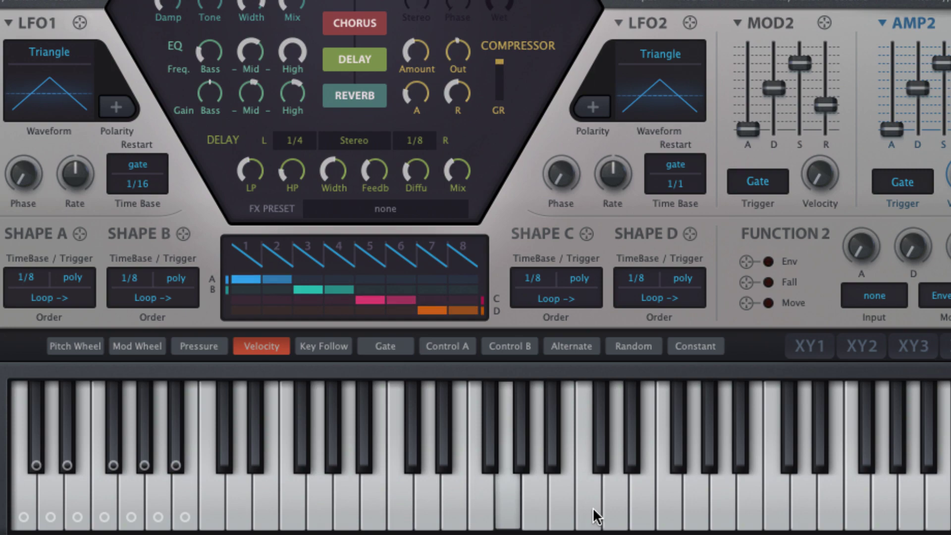